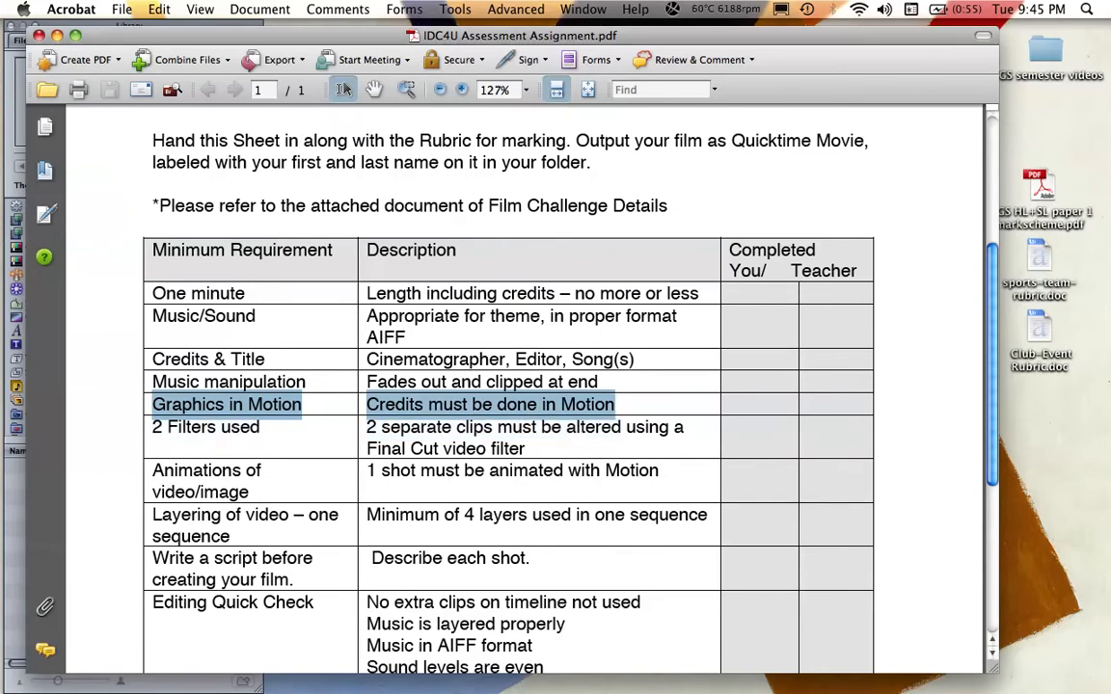
Step: Minimize the assignment PDF, switch to Motion and create a new blank project
{"action": "left_click", "coordinate": [636, 427]}
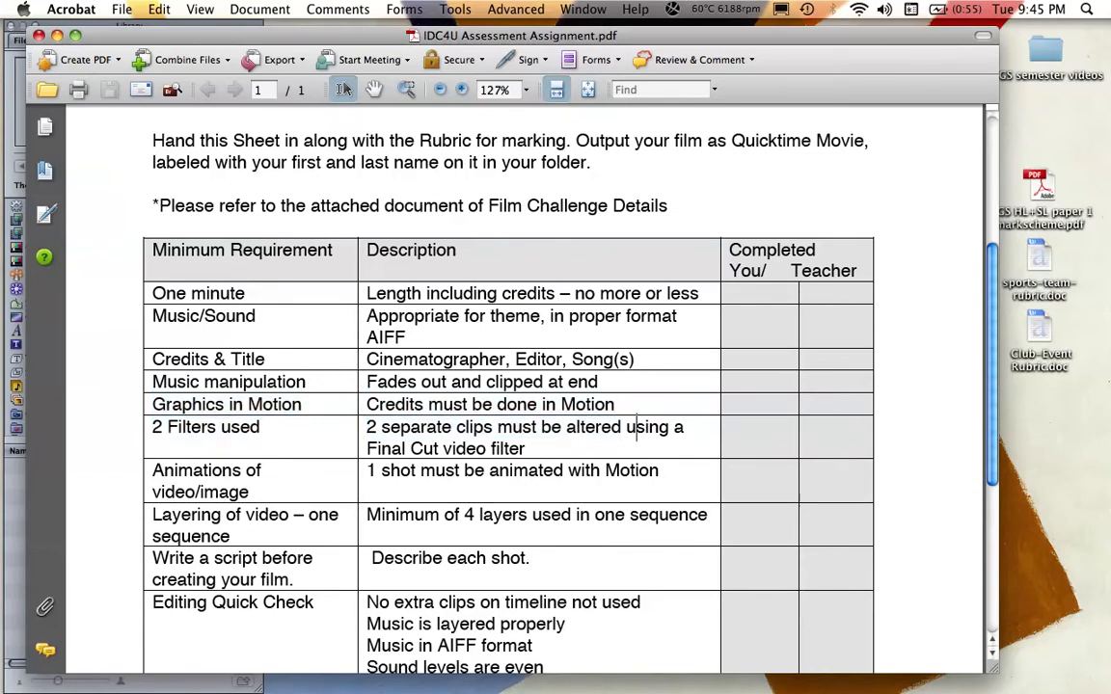
{"action": "left_click", "coordinate": [57, 36]}
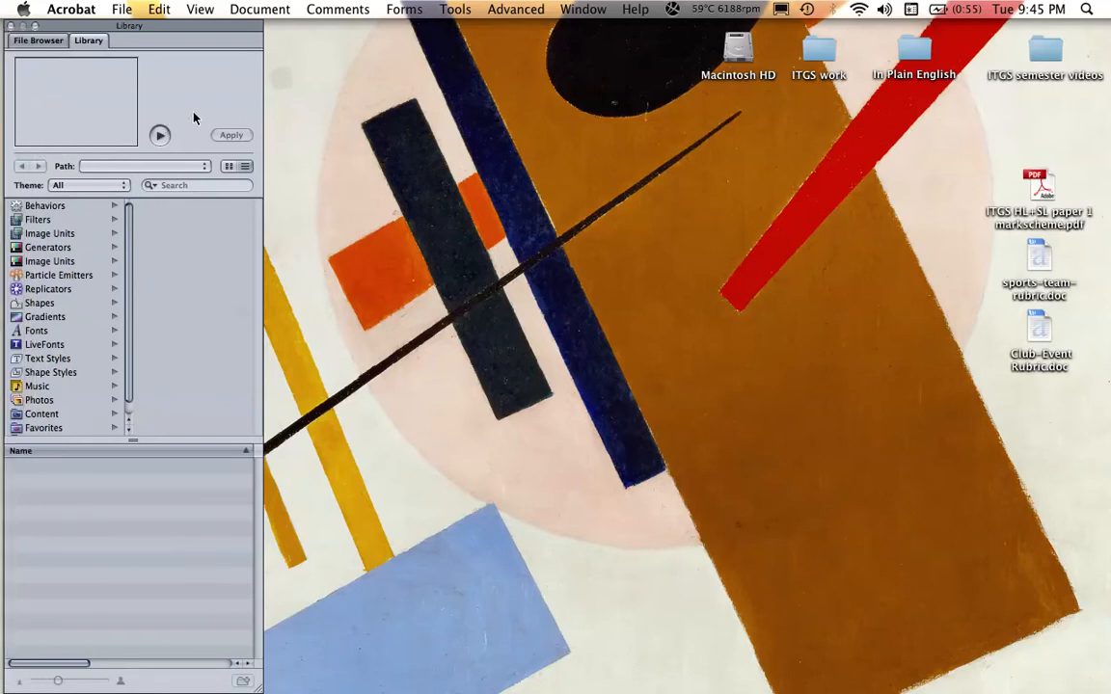
{"action": "left_click", "coordinate": [214, 97]}
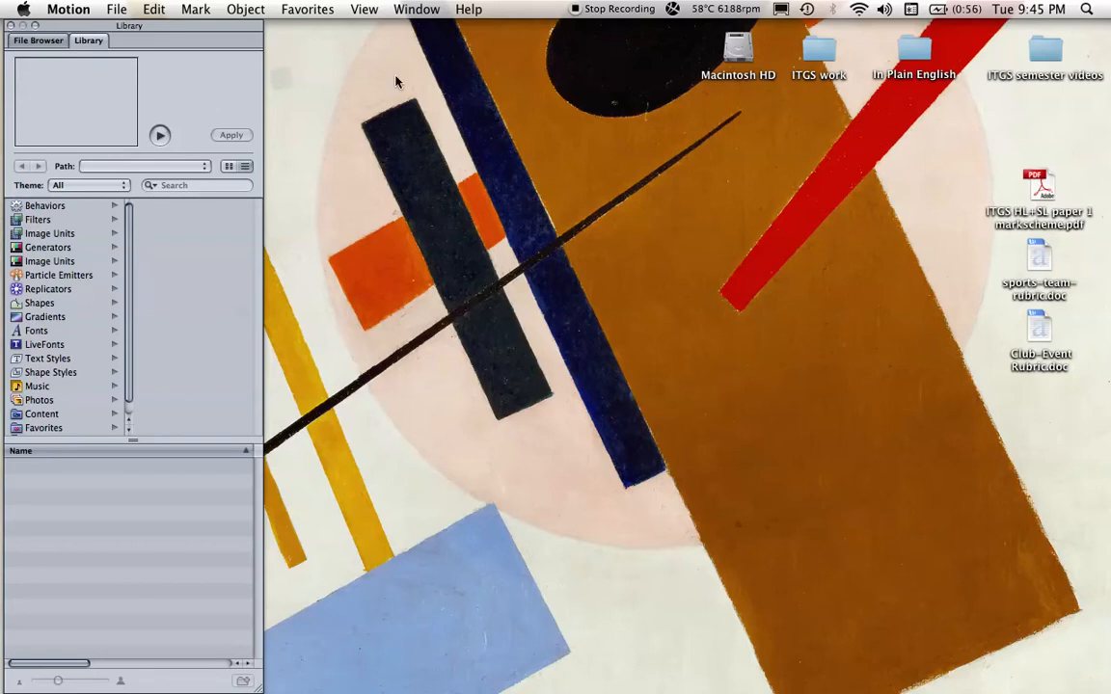
{"action": "left_click", "coordinate": [123, 12]}
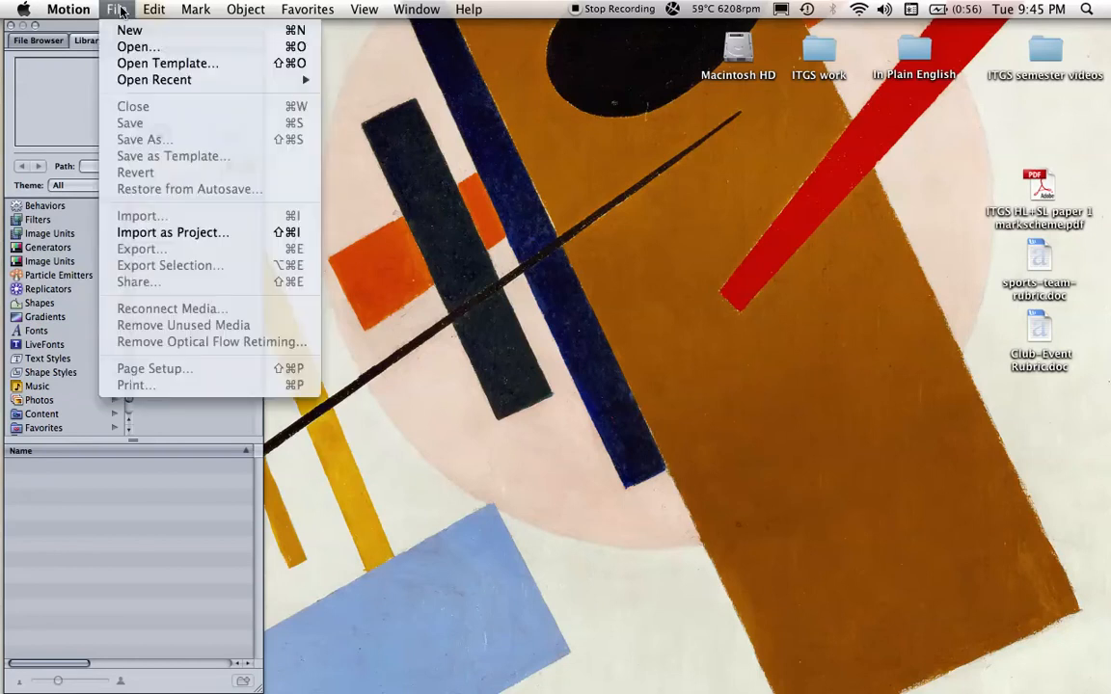
{"action": "left_click", "coordinate": [131, 33]}
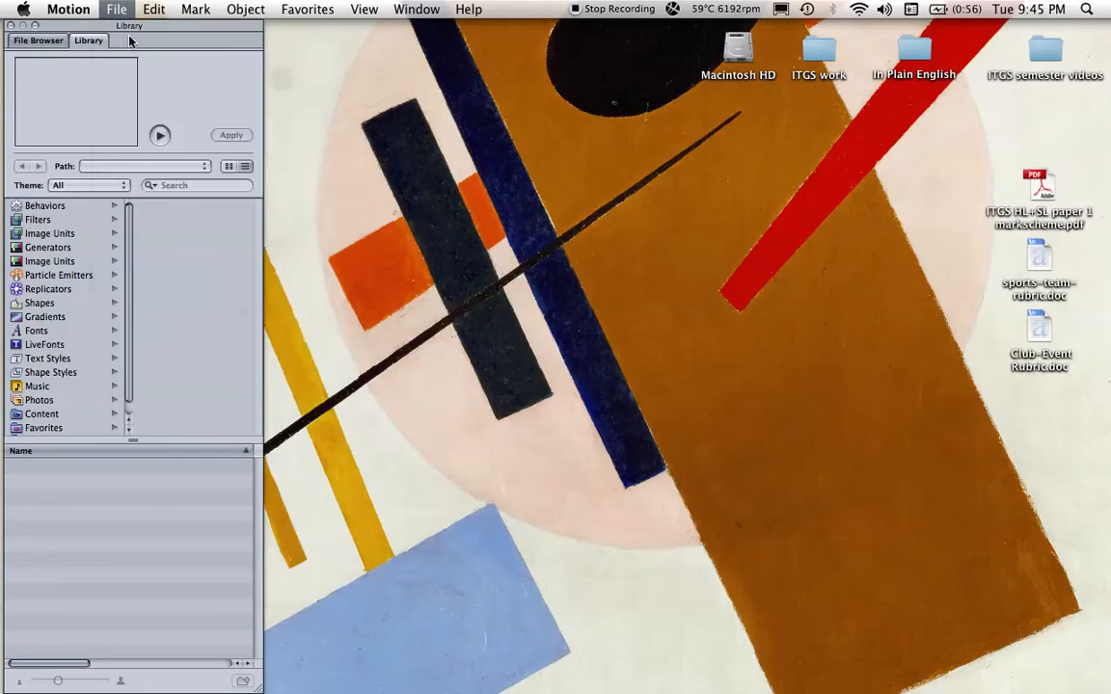
{"action": "mouse_move", "coordinate": [715, 33]}
{"action": "left_mouse_down"}
{"action": "mouse_move", "coordinate": [708, 46]}
{"action": "mouse_move", "coordinate": [735, 41]}
{"action": "mouse_move", "coordinate": [725, 33]}
{"action": "left_mouse_up"}
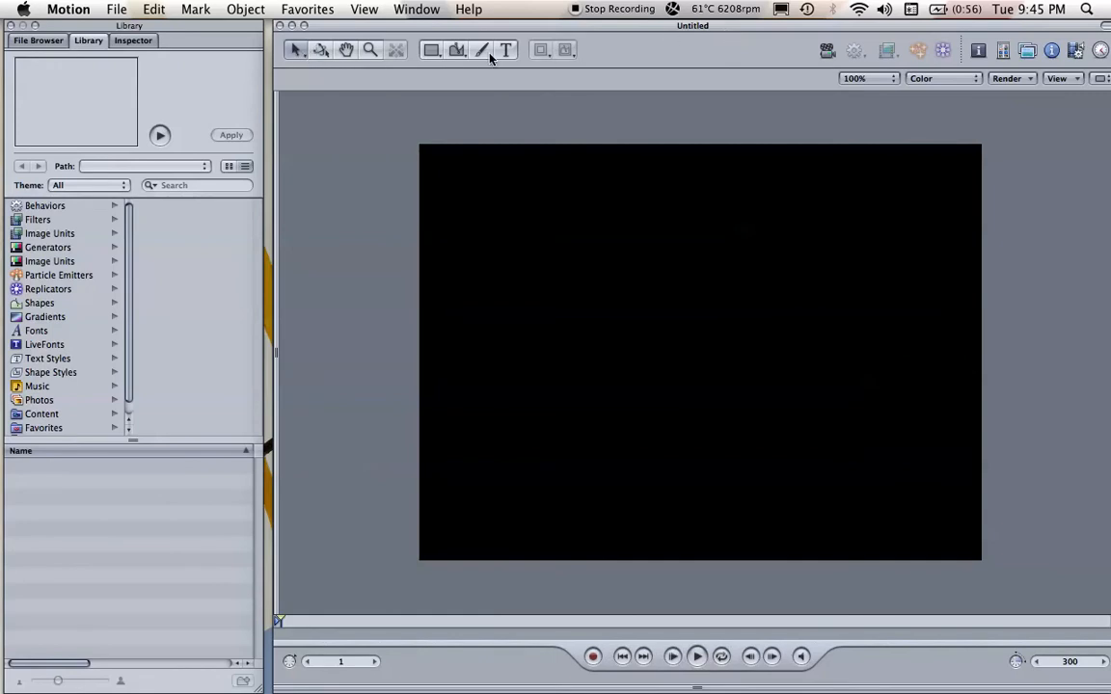
{"action": "left_click", "coordinate": [44, 41]}
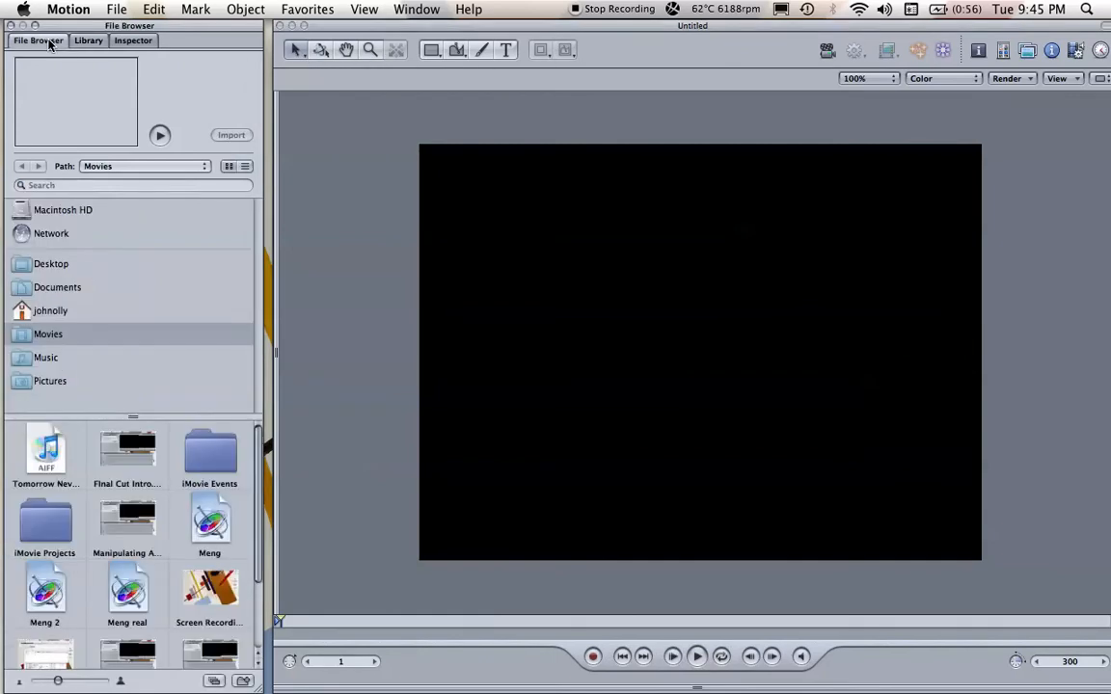
{"action": "left_click", "coordinate": [88, 42]}
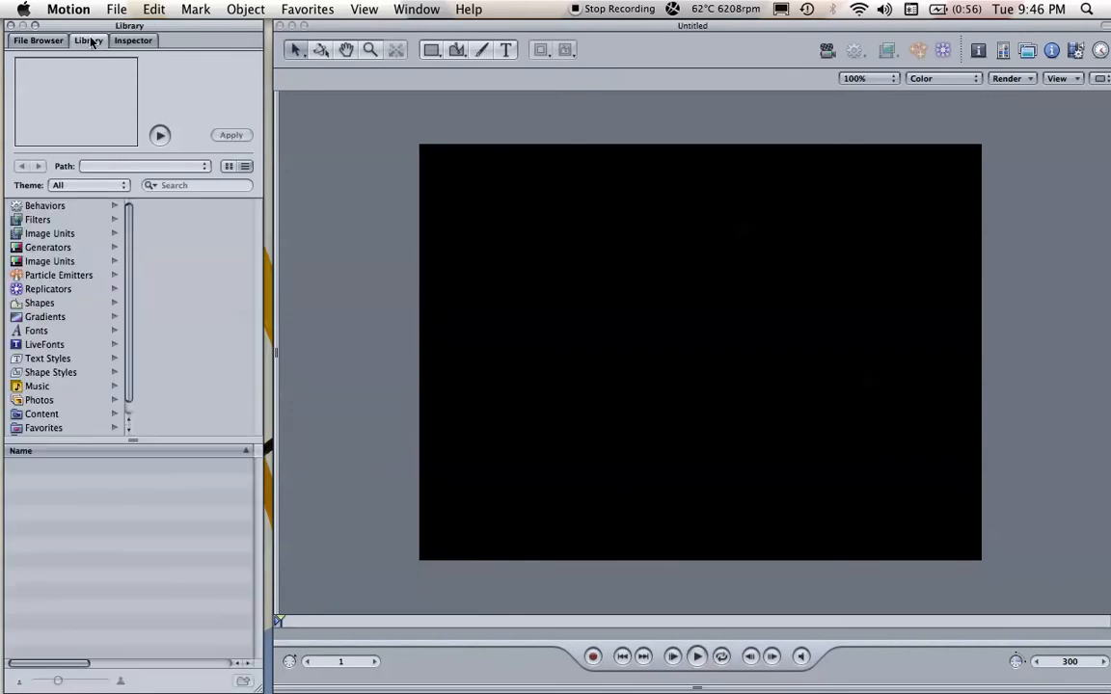
{"action": "left_click", "coordinate": [141, 41]}
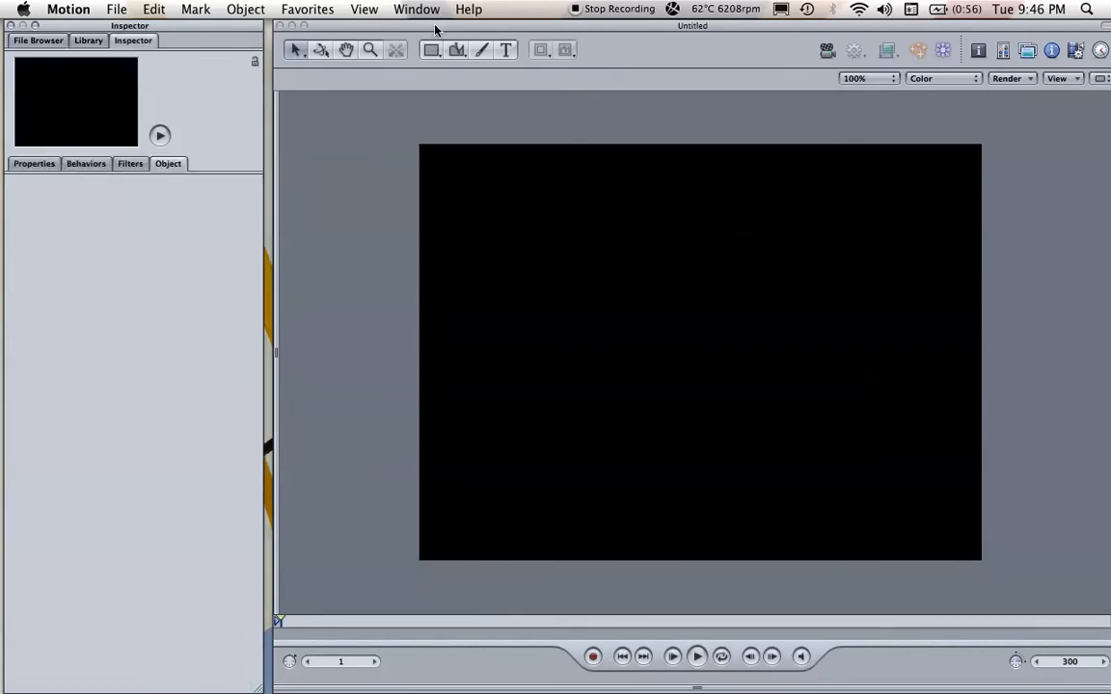
{"action": "left_click", "coordinate": [35, 42]}
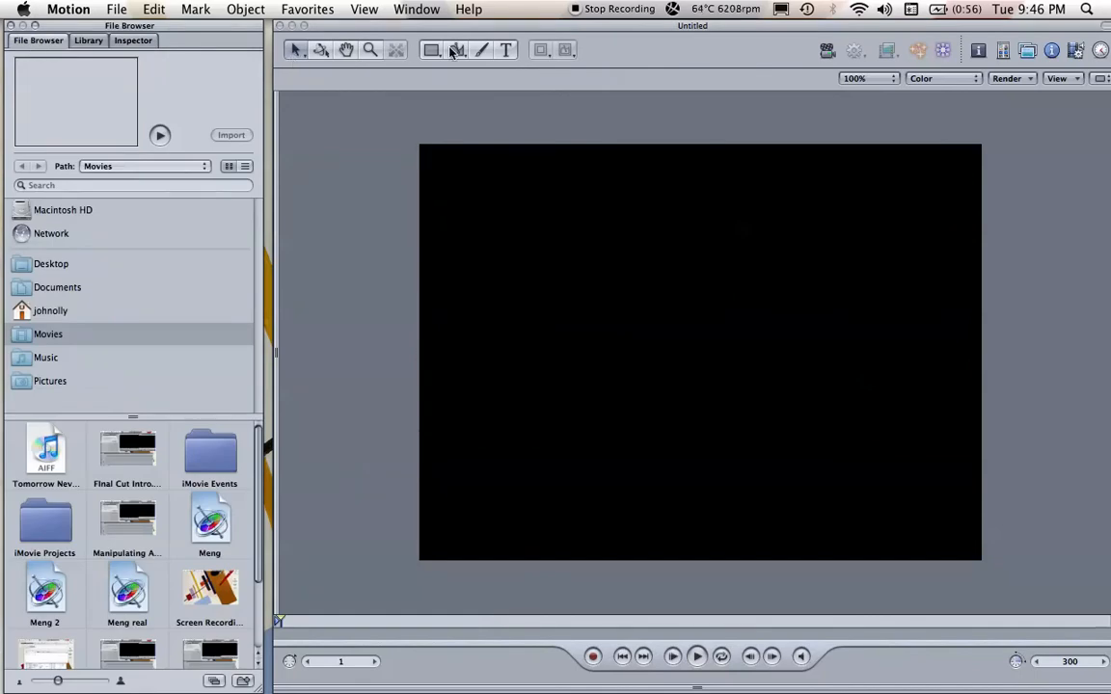
Step: Add the text "IDC4U" to the canvas with the Text tool and move it near the centre
{"action": "left_click", "coordinate": [509, 51]}
{"action": "left_click", "coordinate": [484, 204]}
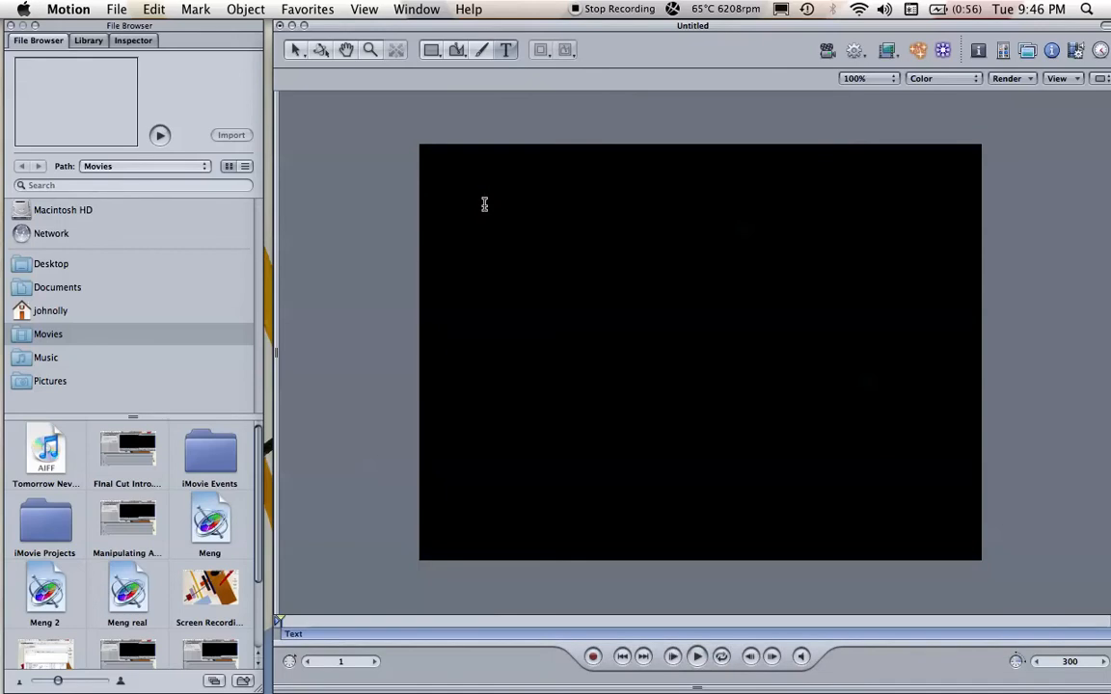
{"action": "type", "text": "IDC"}
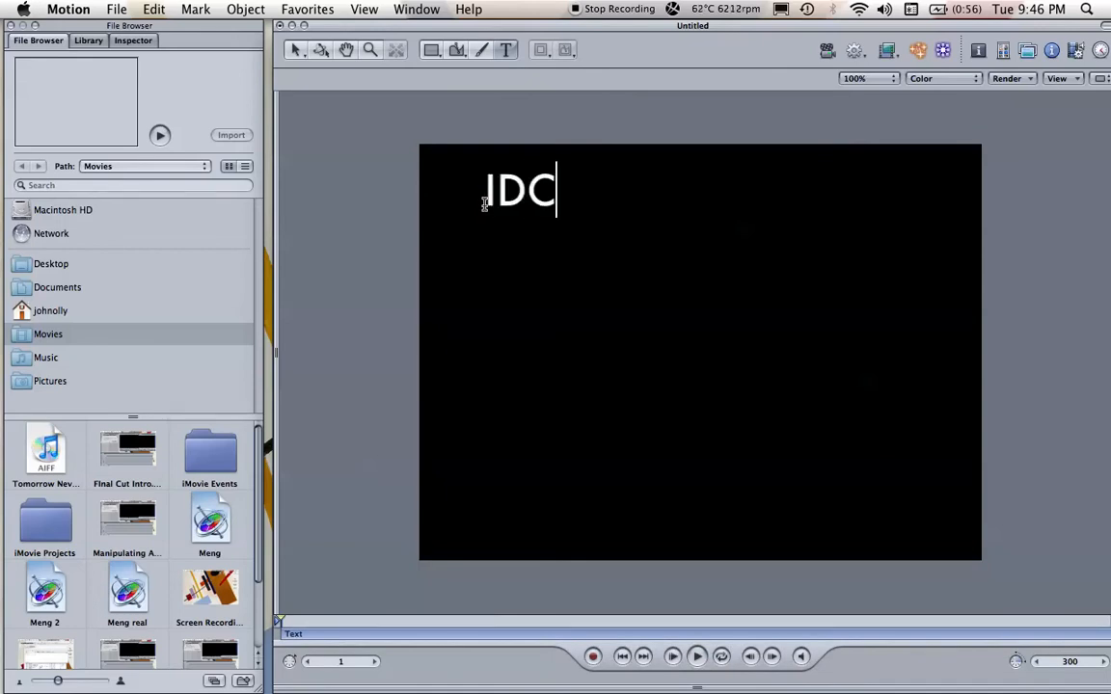
{"action": "type", "text": "4U"}
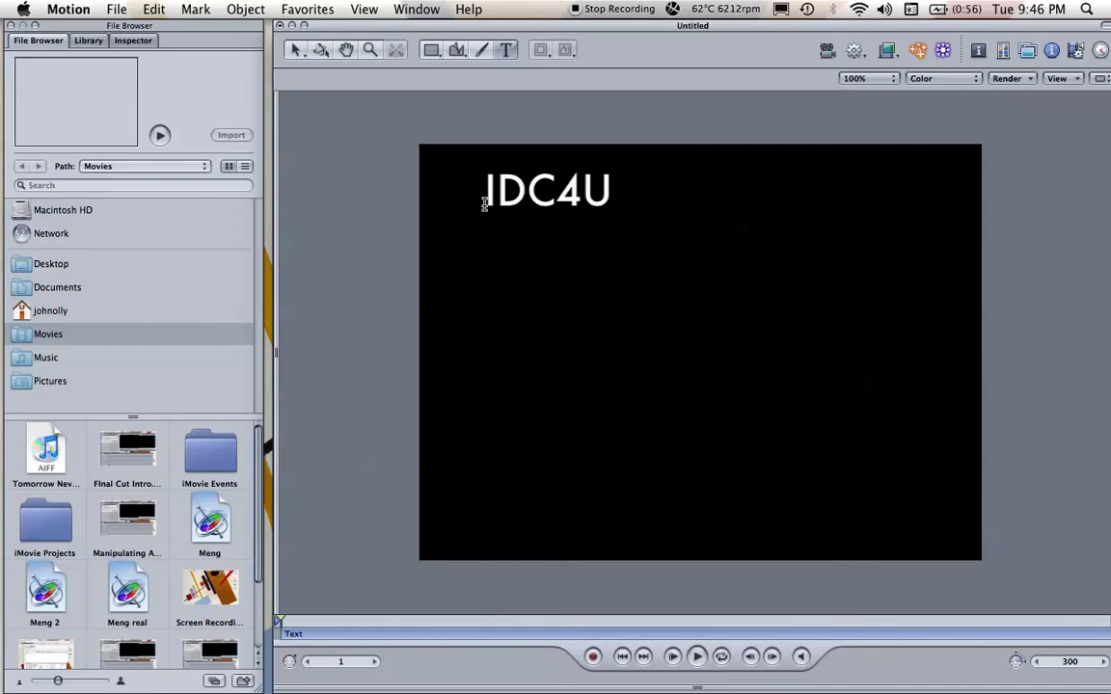
{"action": "left_click", "coordinate": [296, 53]}
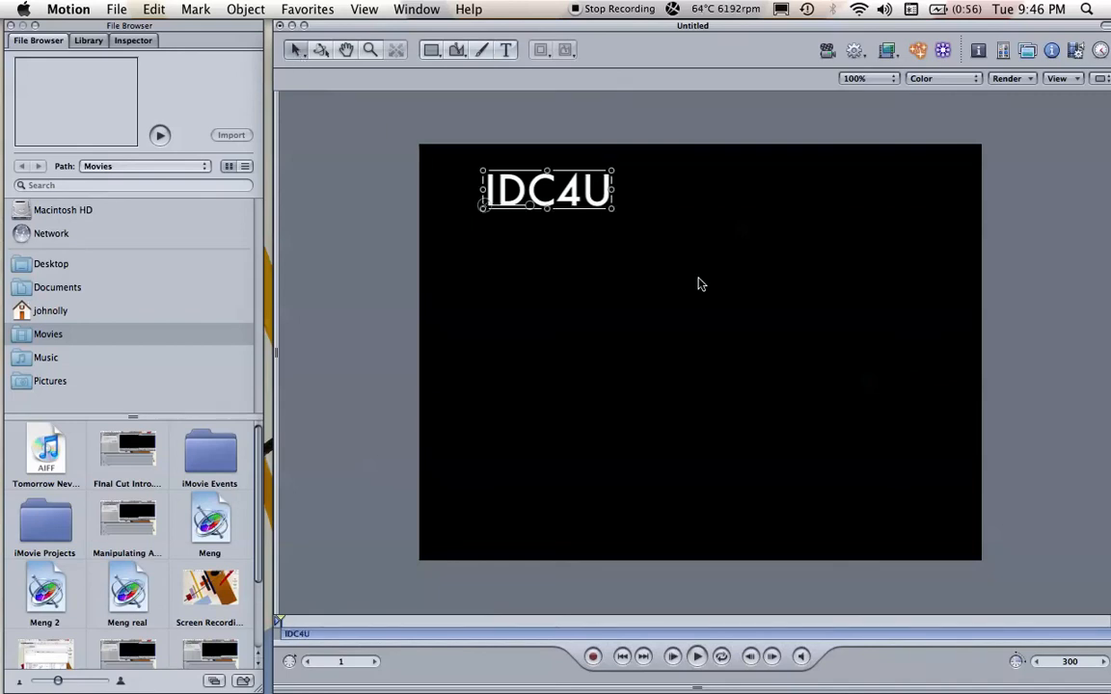
{"action": "left_click_drag", "start_coordinate": [553, 199], "coordinate": [717, 294]}
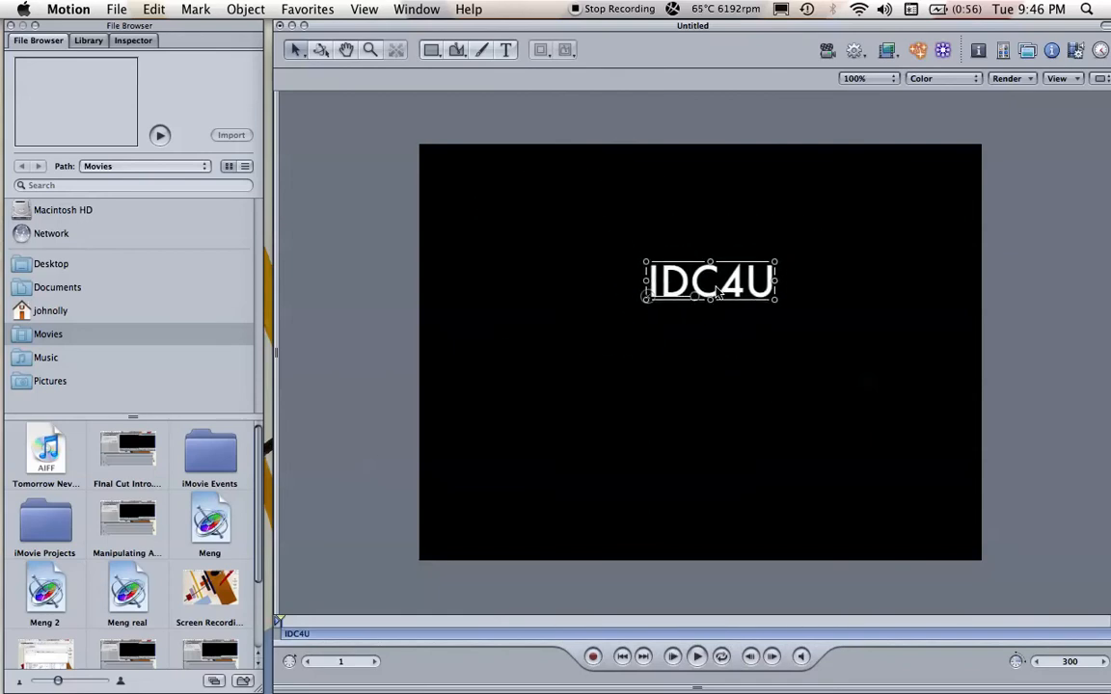
Step: Set the IDC4U text's size to 91 pt and tracking to 10%, and move it back toward the canvas centre
{"action": "left_click", "coordinate": [134, 41]}
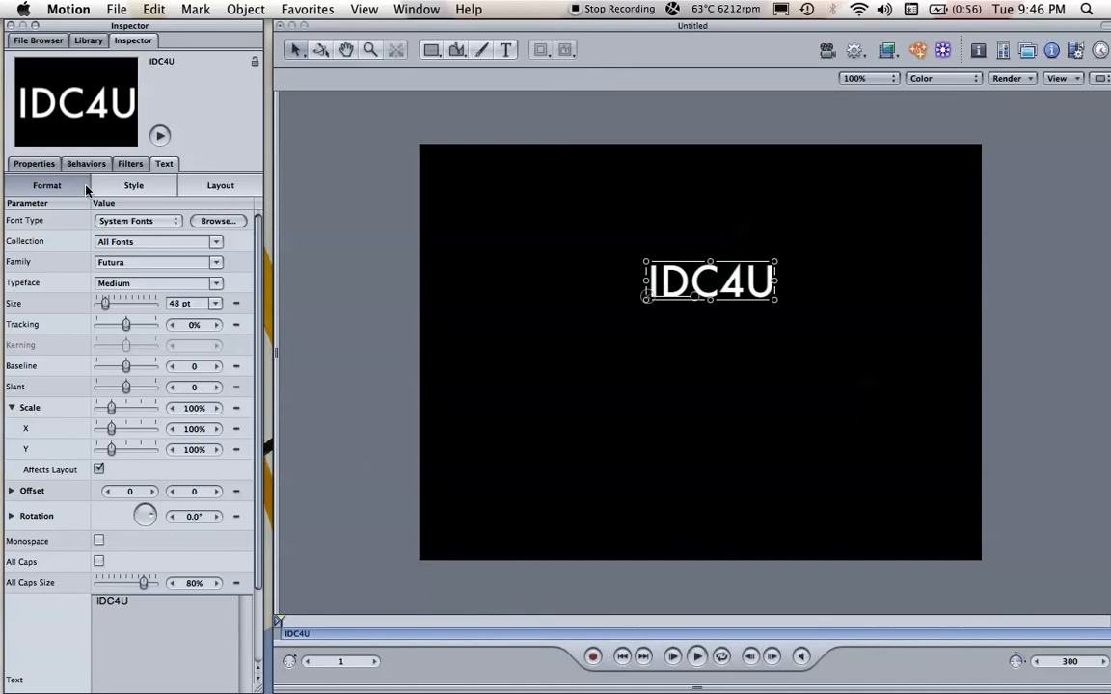
{"action": "left_click_drag", "start_coordinate": [106, 304], "coordinate": [132, 332]}
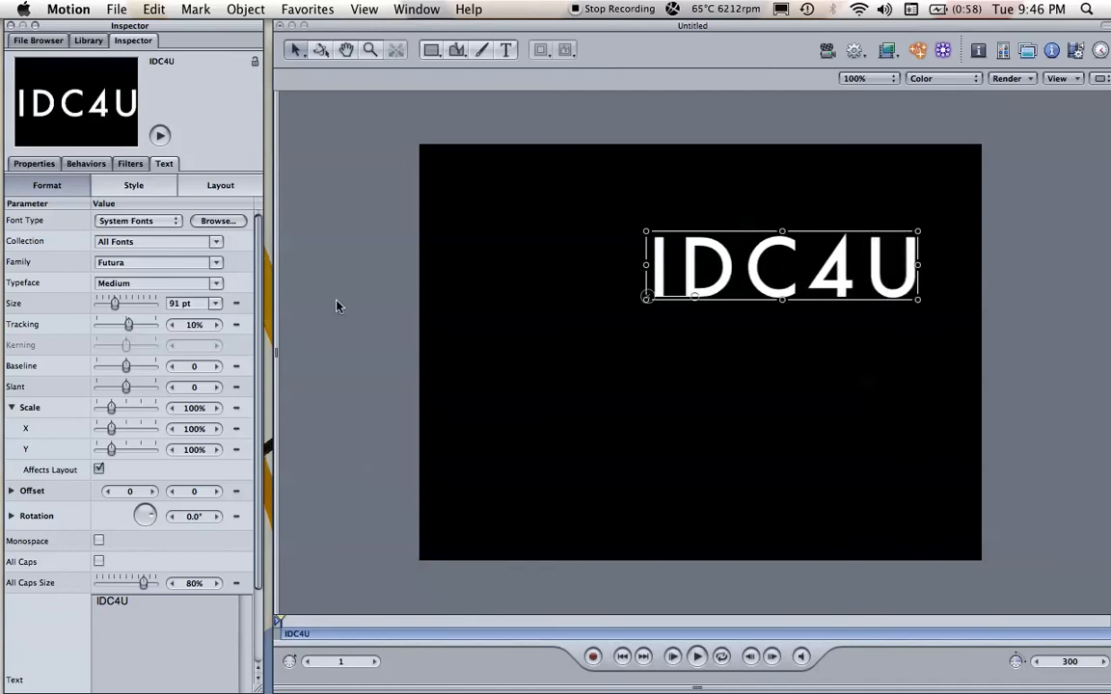
{"action": "left_click_drag", "start_coordinate": [742, 273], "coordinate": [693, 287]}
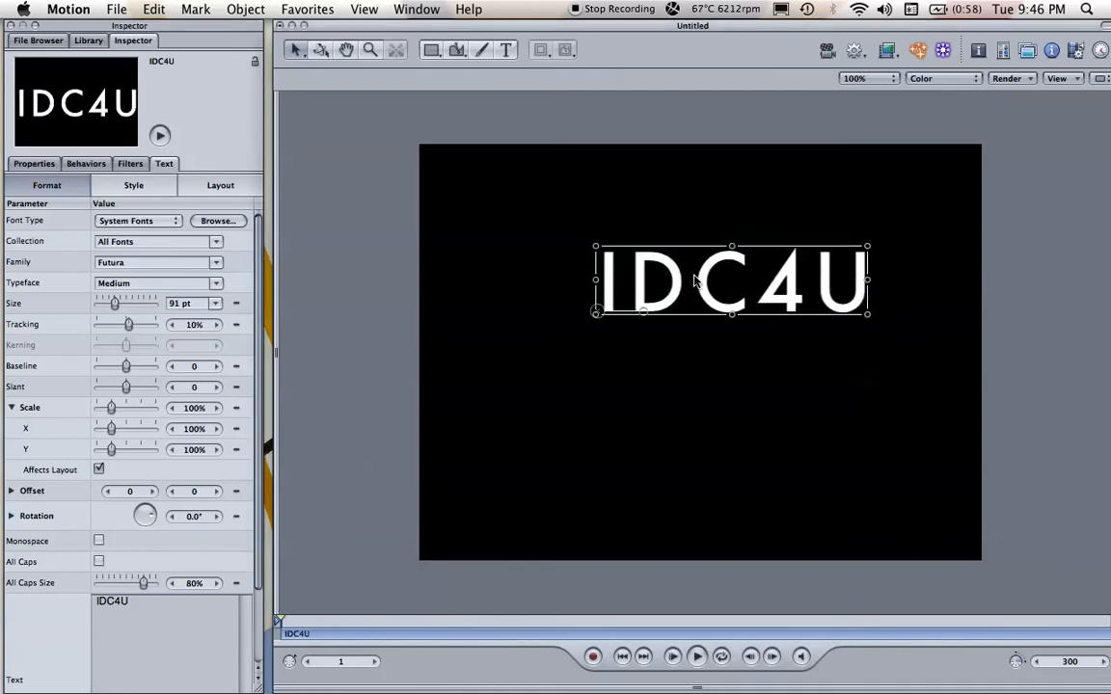
Step: Give the IDC4U text a green face and a dark olive outline, and centre it horizontally in the canvas's upper half
{"action": "left_click", "coordinate": [122, 184]}
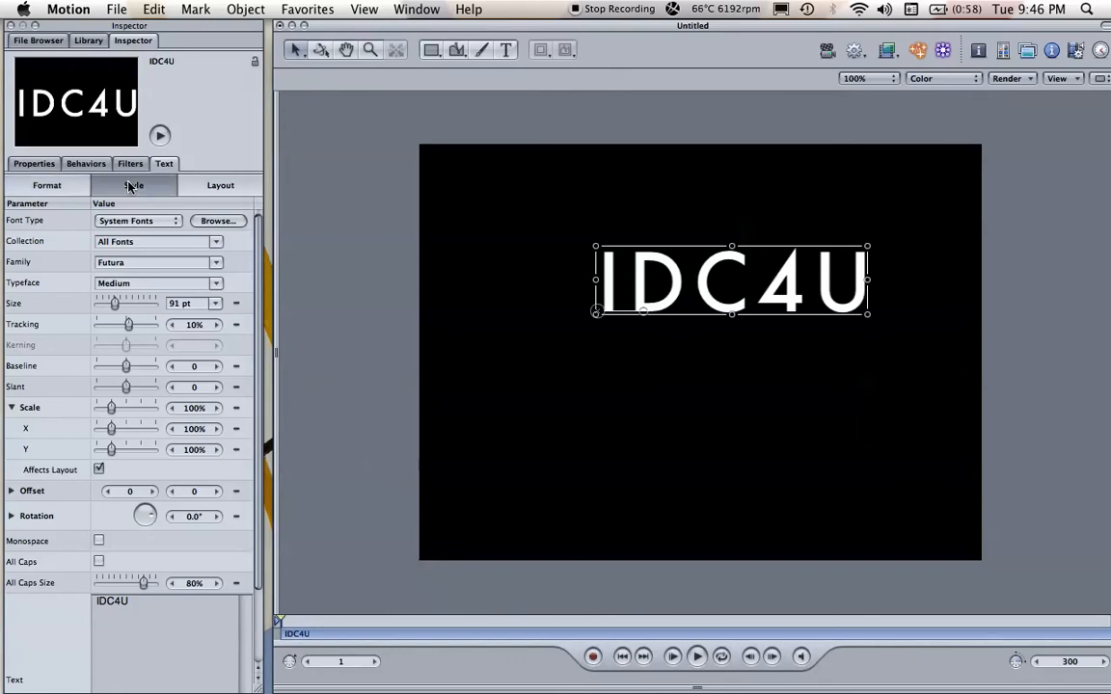
{"action": "left_click_drag", "start_coordinate": [132, 281], "coordinate": [194, 361]}
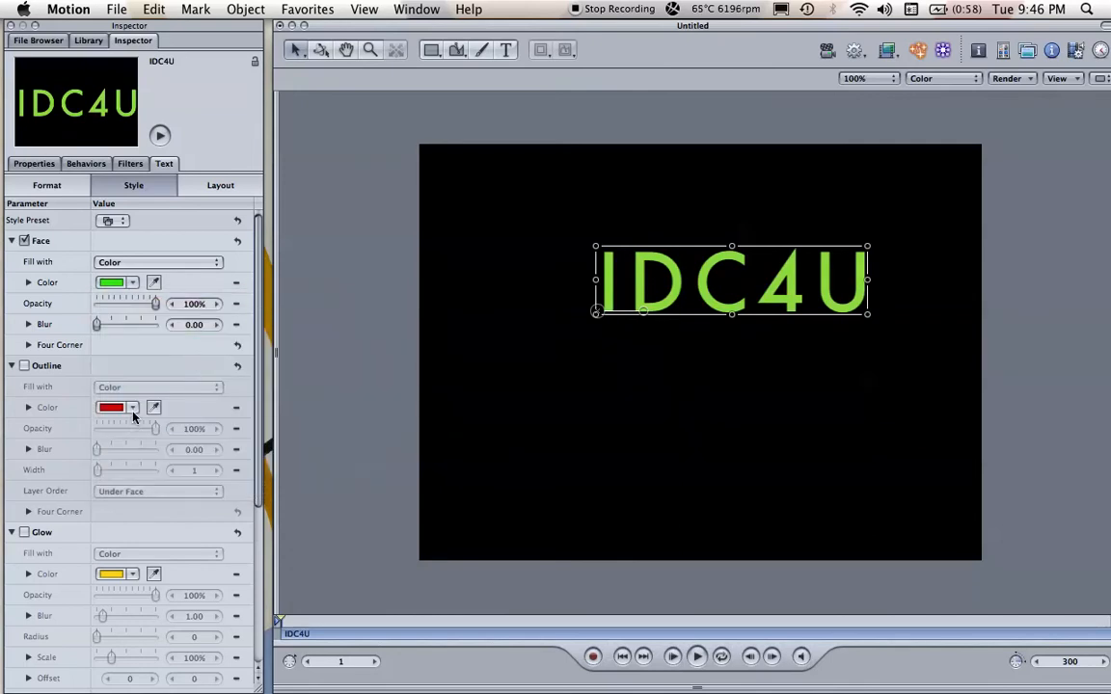
{"action": "left_click", "coordinate": [25, 367]}
{"action": "left_click_drag", "start_coordinate": [133, 407], "coordinate": [211, 389]}
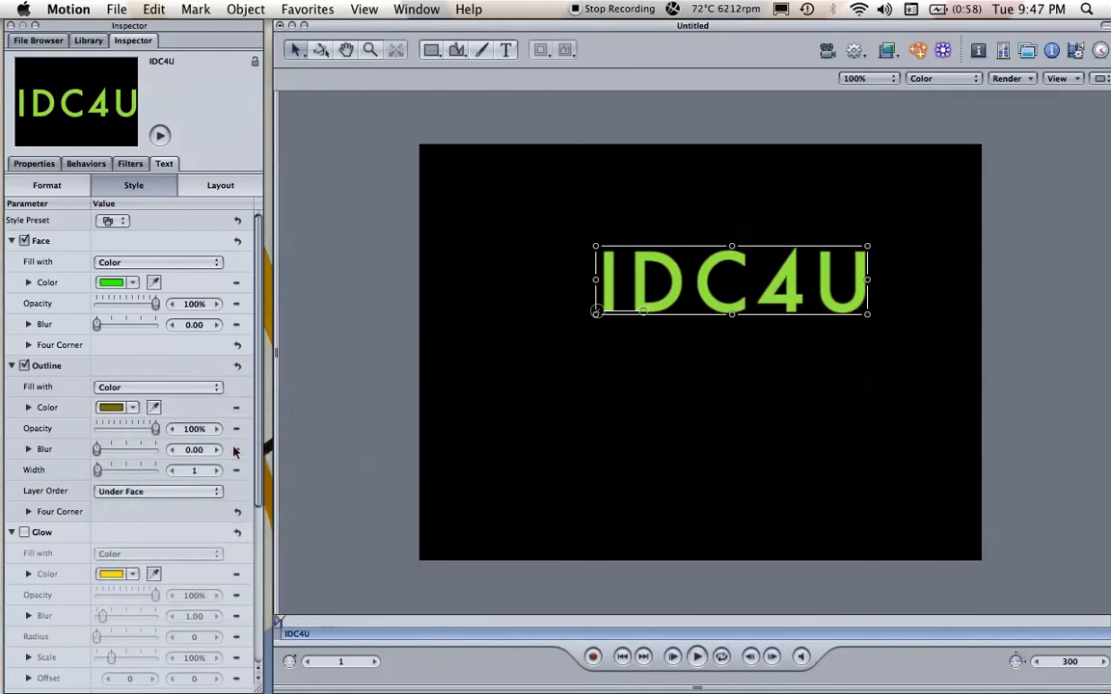
{"action": "left_click_drag", "start_coordinate": [785, 282], "coordinate": [757, 285]}
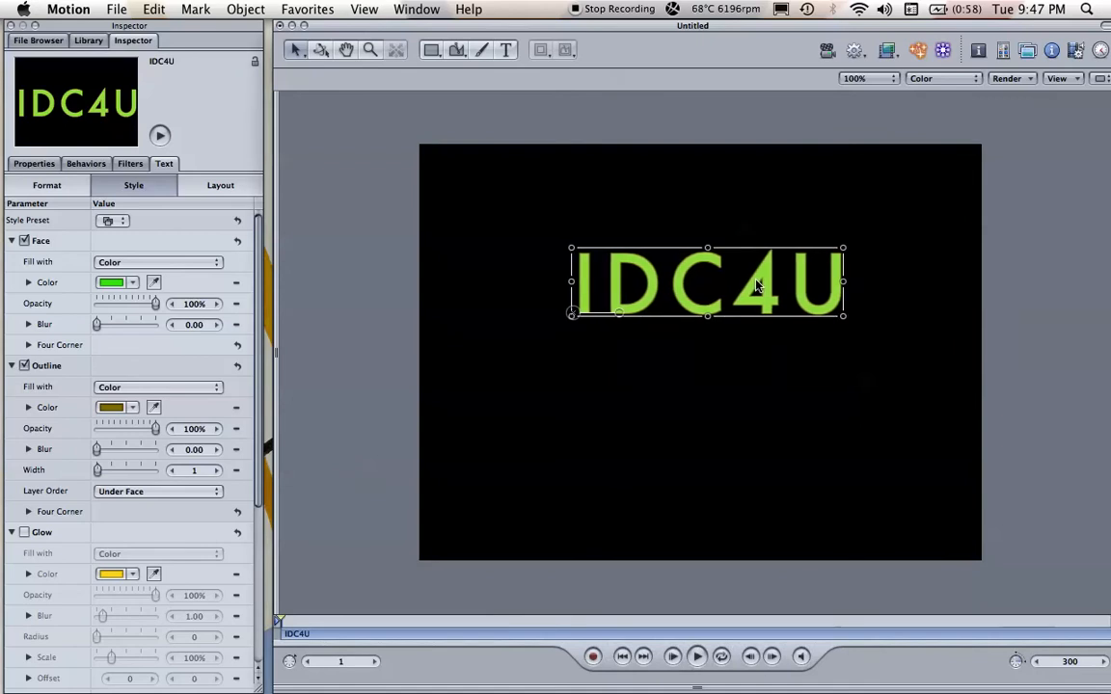
{"action": "left_click_drag", "start_coordinate": [724, 286], "coordinate": [710, 261]}
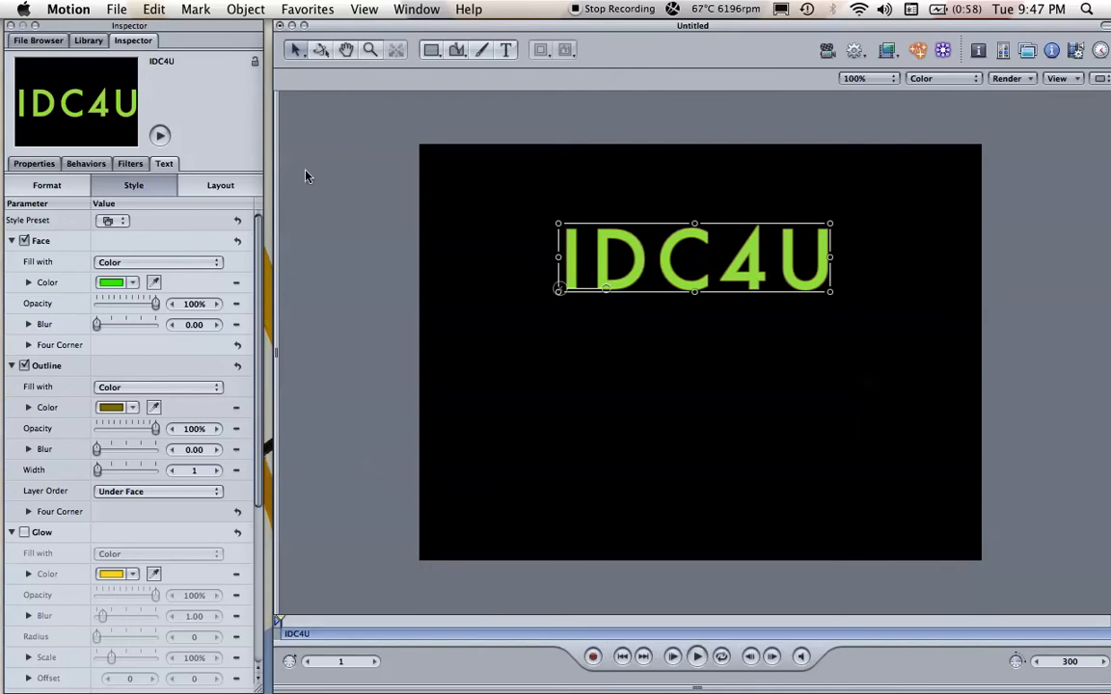
Step: Browse the Library's categories and examine the items in Content
{"action": "left_click", "coordinate": [89, 41]}
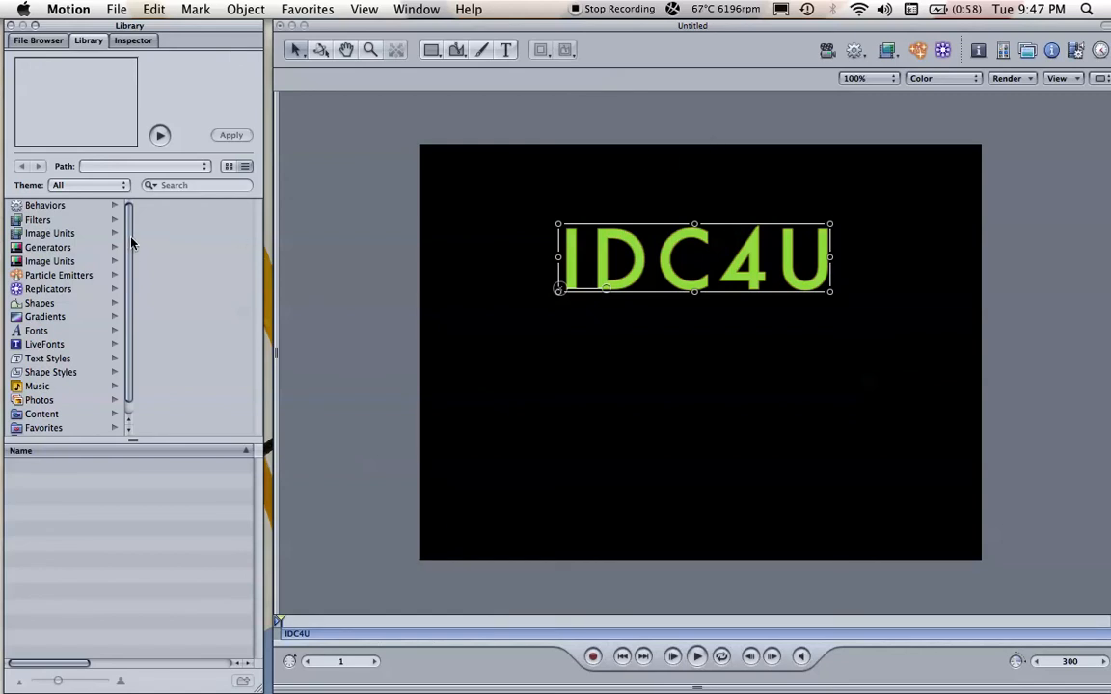
{"action": "scroll", "coordinate": [131, 232], "scroll_direction": "down", "scroll_amount": 1}
{"action": "scroll", "coordinate": [131, 227], "scroll_direction": "up", "scroll_amount": 1}
{"action": "scroll", "coordinate": [100, 231], "scroll_direction": "down", "scroll_amount": 1}
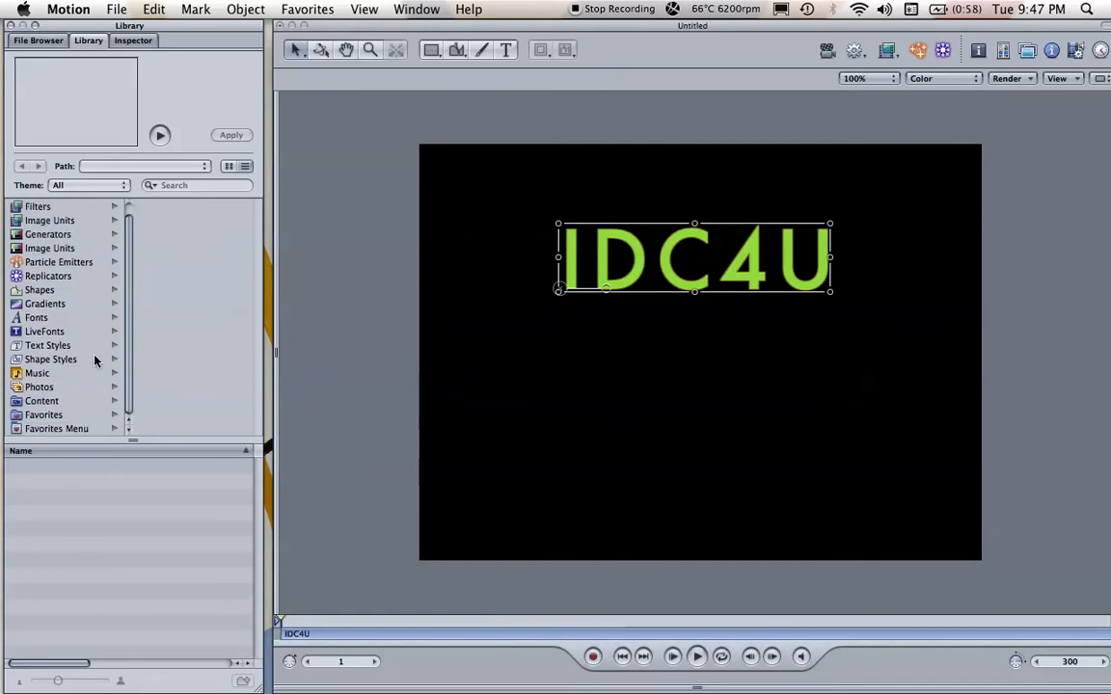
{"action": "left_click", "coordinate": [40, 401]}
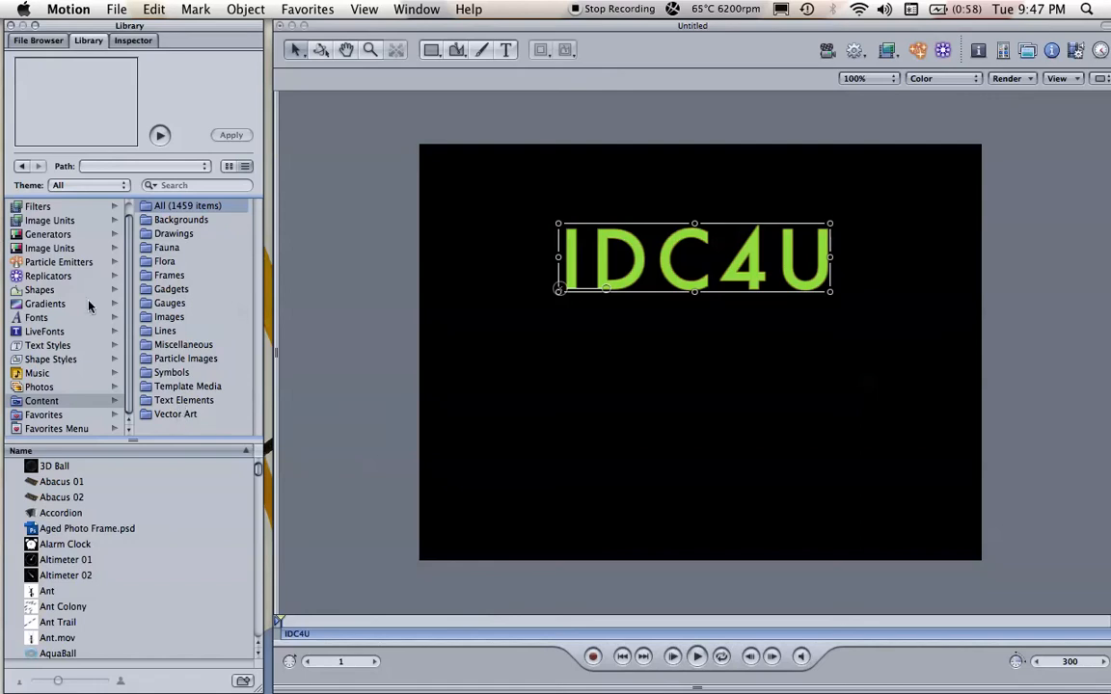
{"action": "scroll", "coordinate": [127, 234], "scroll_direction": "up", "scroll_amount": 1}
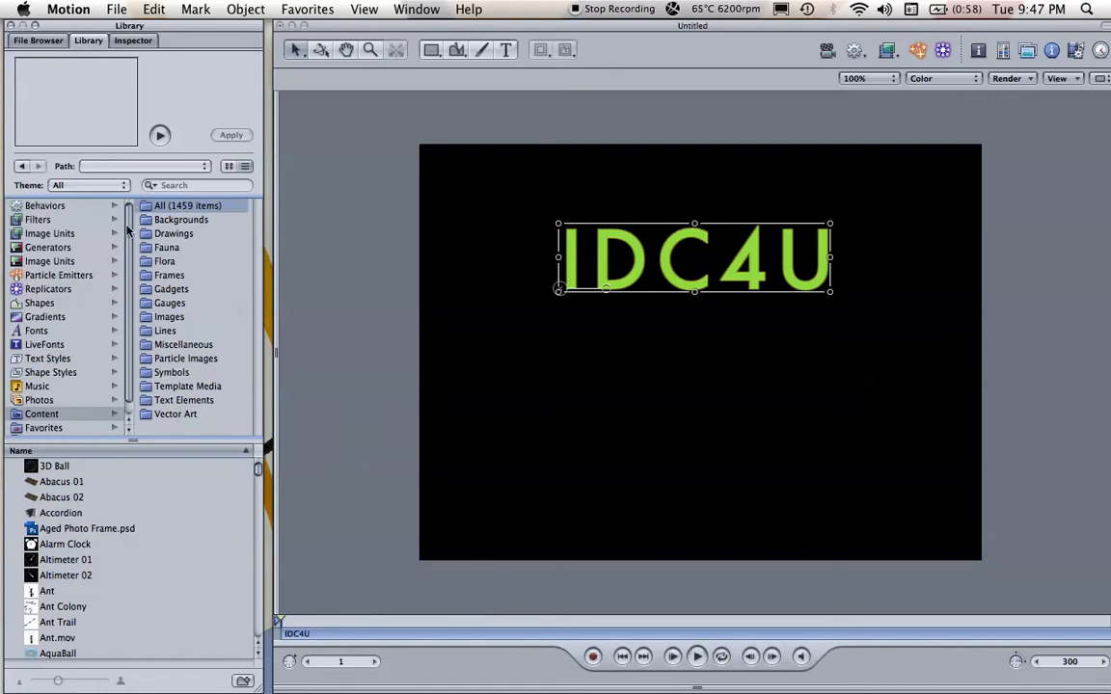
Step: Browse the Text Sequence behaviors in the Library and preview Bleary In and Bleary Out from Text-Subtle
{"action": "left_click", "coordinate": [60, 208]}
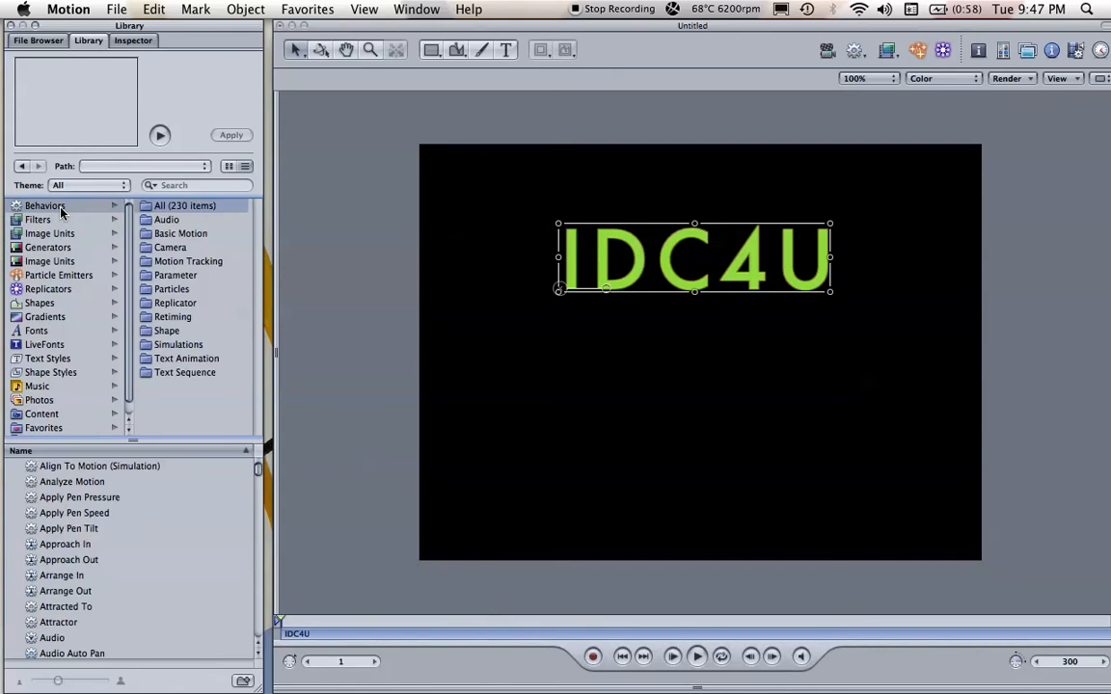
{"action": "left_click", "coordinate": [177, 363]}
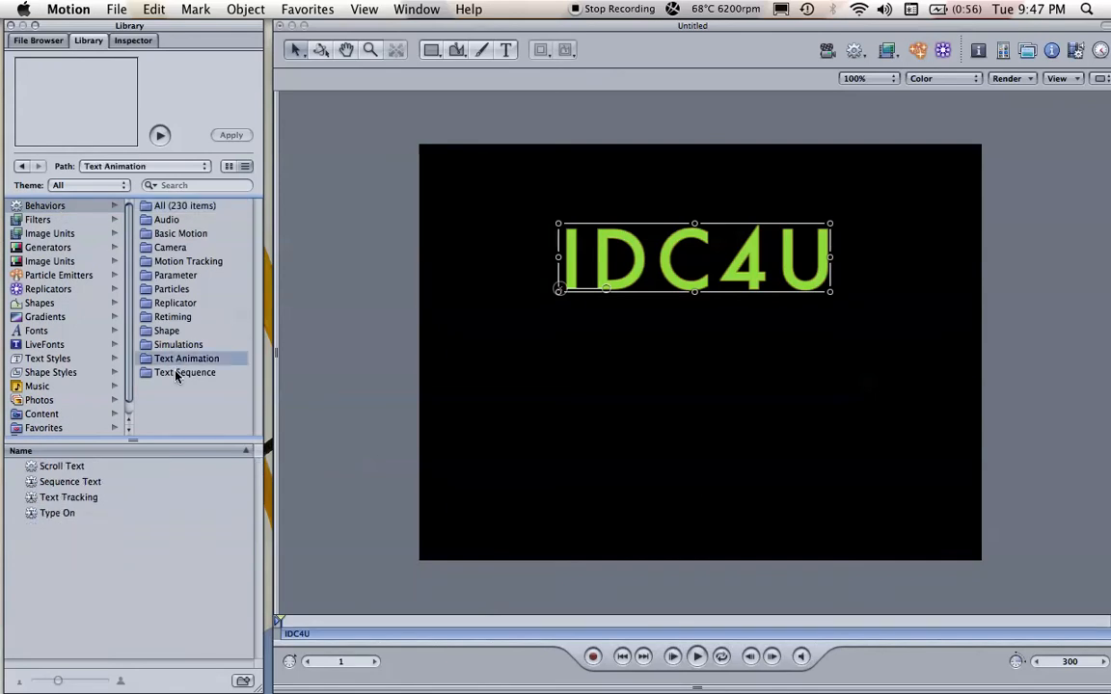
{"action": "left_click", "coordinate": [176, 375]}
{"action": "scroll", "coordinate": [241, 463], "scroll_direction": "down", "scroll_amount": 3}
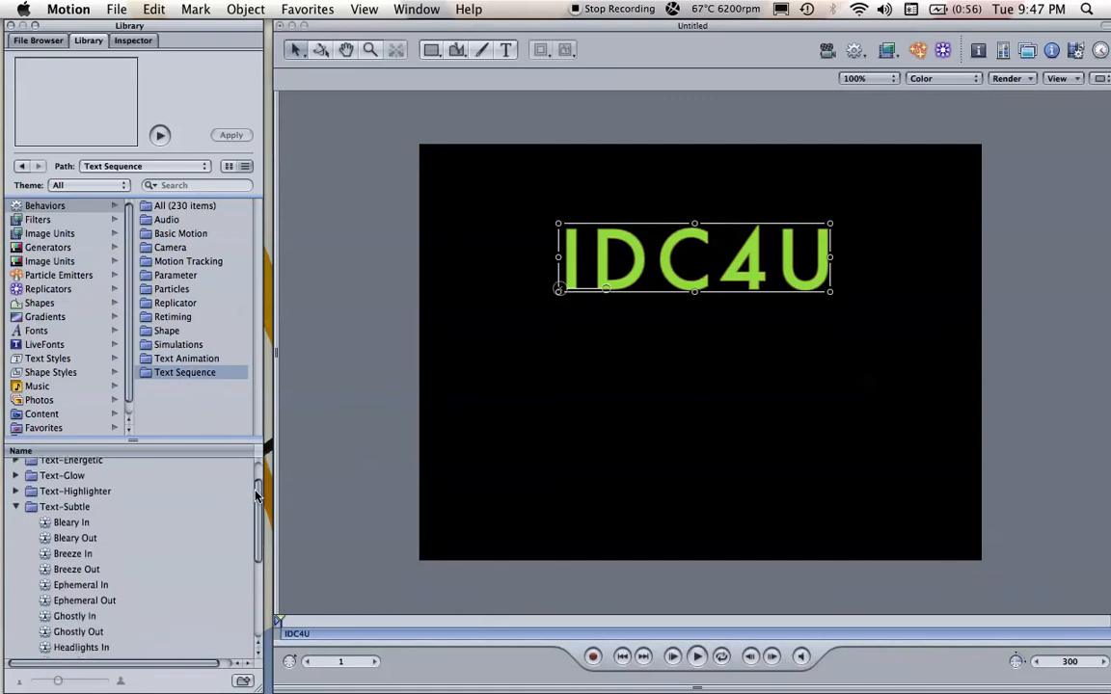
{"action": "scroll", "coordinate": [259, 501], "scroll_direction": "down", "scroll_amount": 1}
{"action": "scroll", "coordinate": [144, 497], "scroll_direction": "up", "scroll_amount": 4}
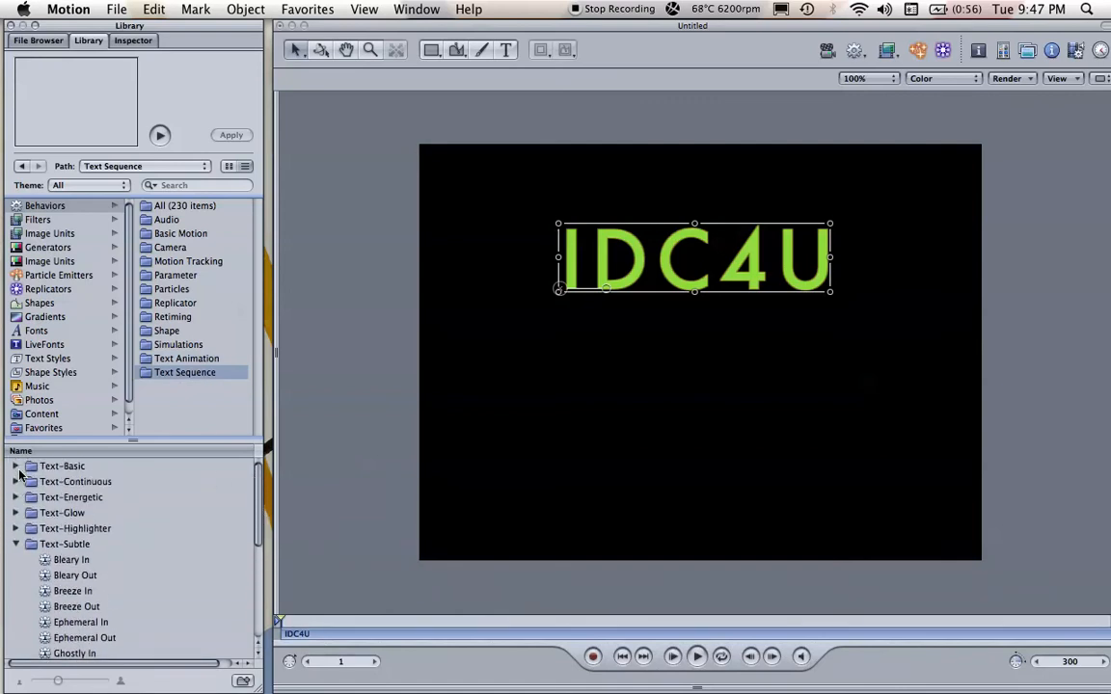
{"action": "left_click", "coordinate": [72, 561]}
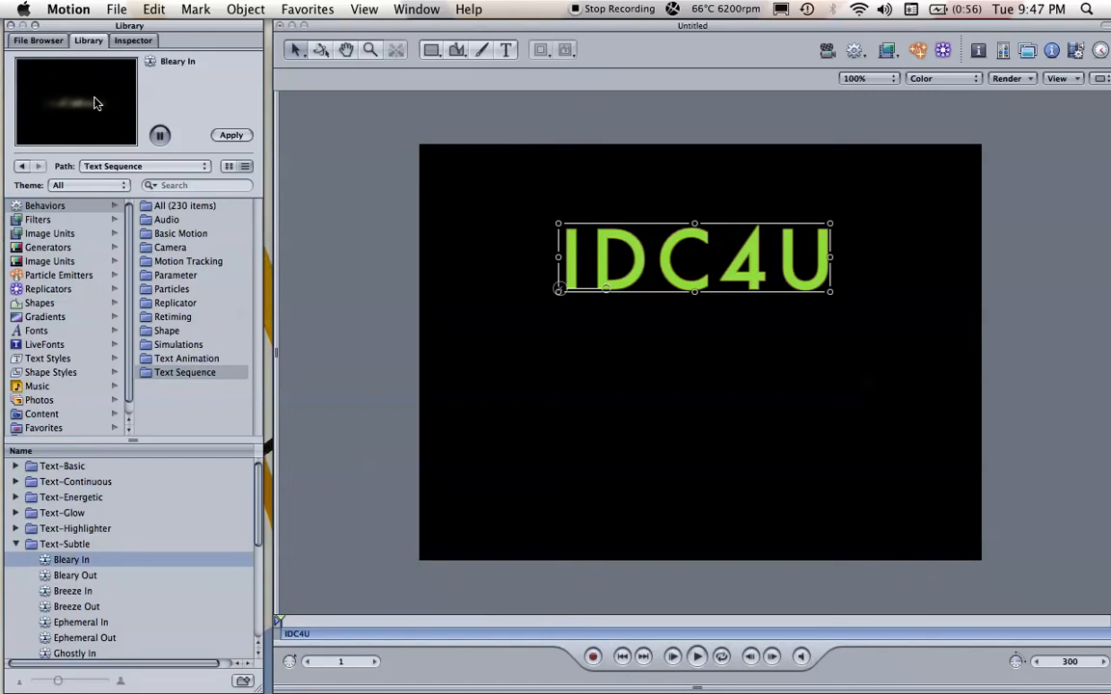
{"action": "left_click", "coordinate": [86, 583]}
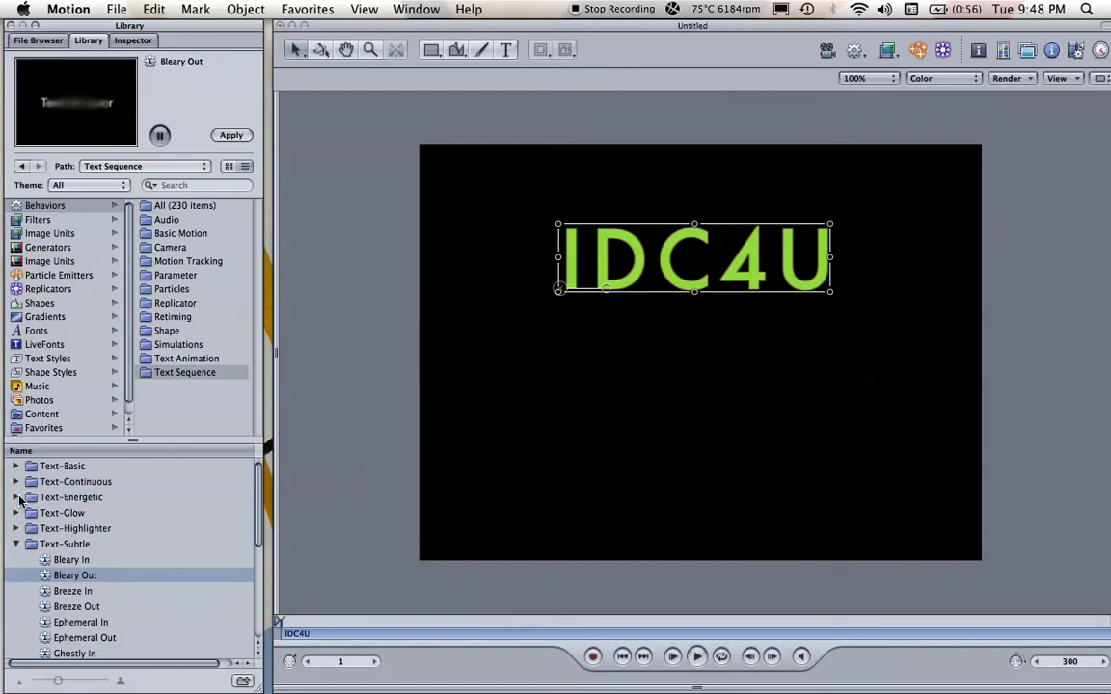
Step: Preview Awaken In and Awaken Out from Text-Energetic, apply Awaken Out to the IDC4U text, and play the animation
{"action": "left_click", "coordinate": [17, 498]}
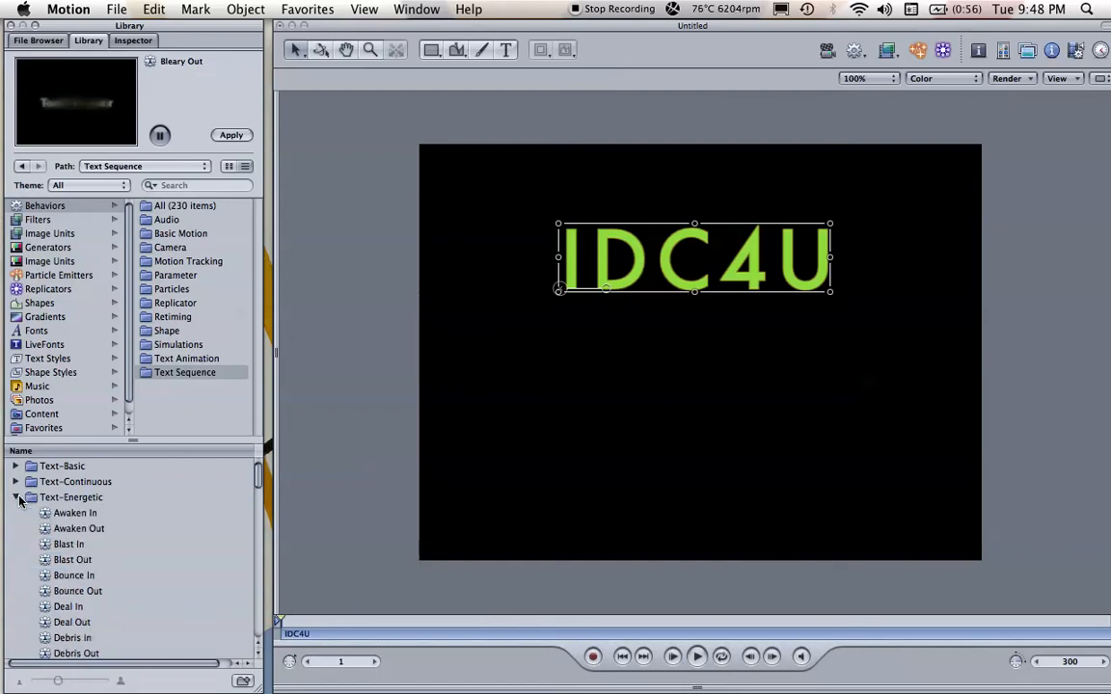
{"action": "left_click", "coordinate": [75, 517]}
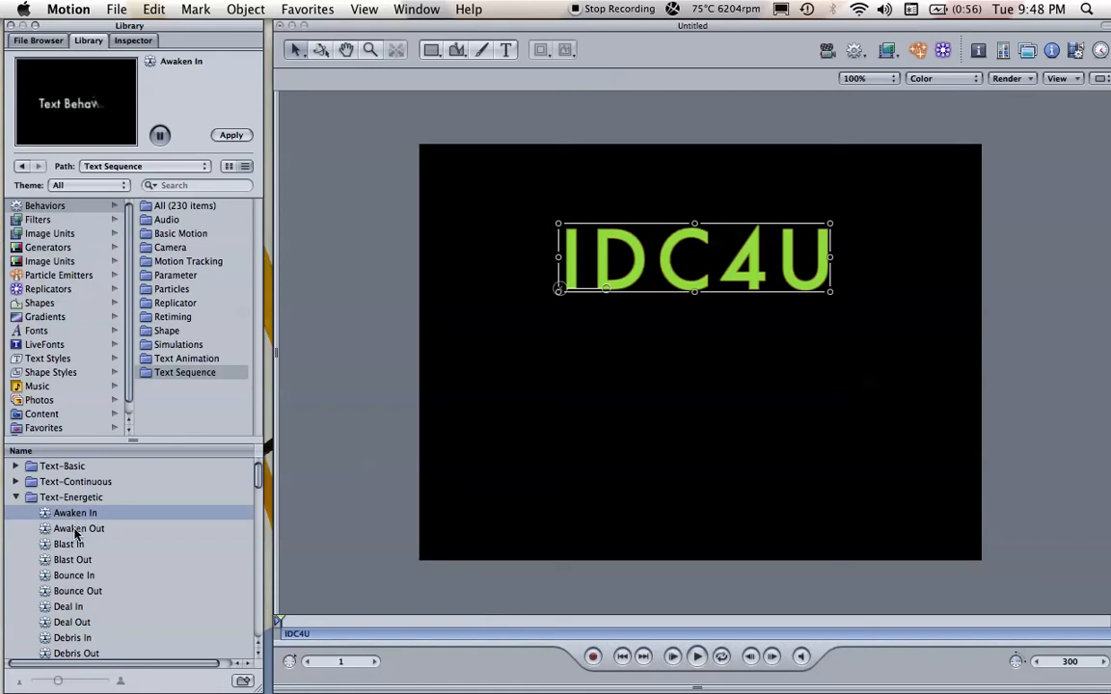
{"action": "left_click", "coordinate": [76, 532]}
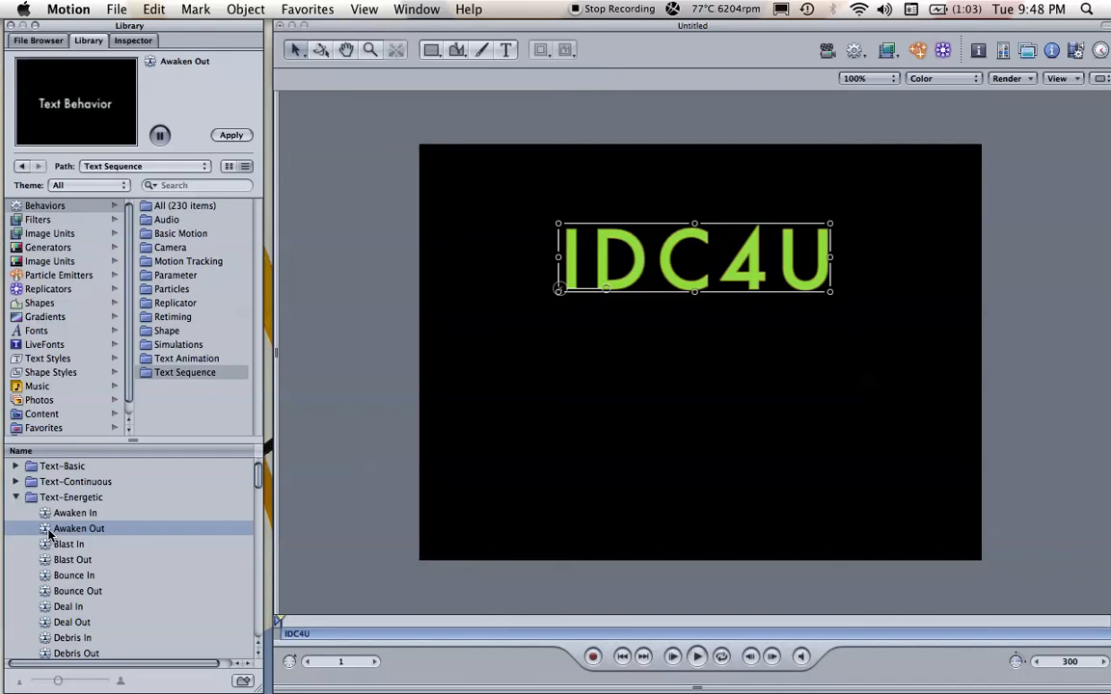
{"action": "left_click_drag", "start_coordinate": [48, 533], "coordinate": [689, 257]}
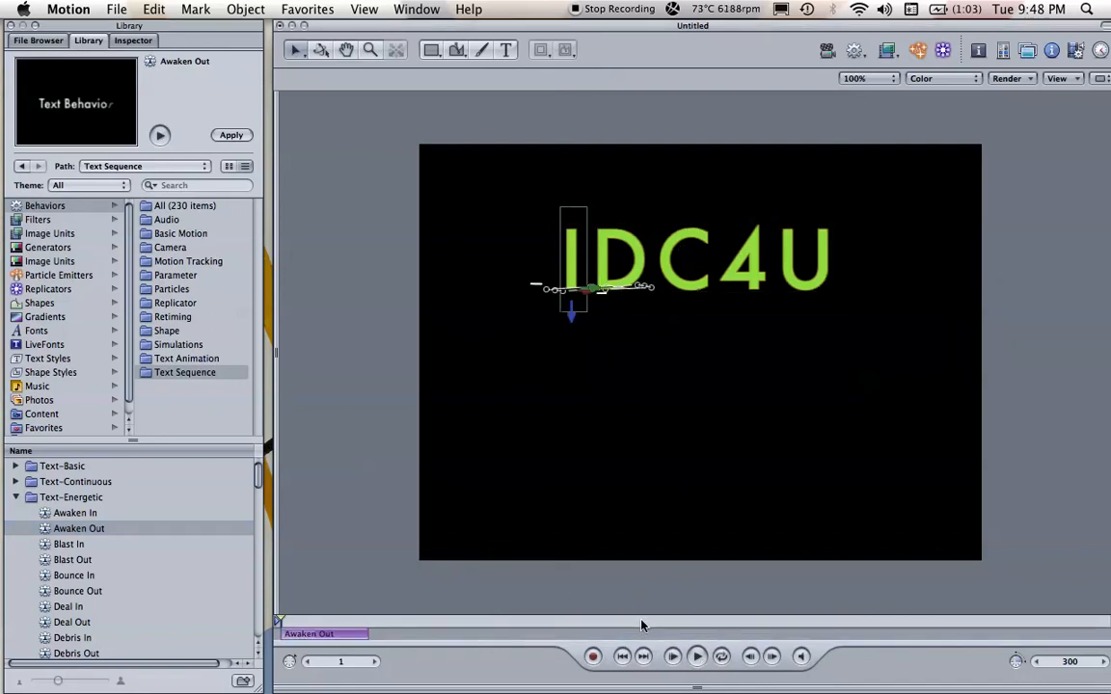
{"action": "left_click", "coordinate": [698, 658]}
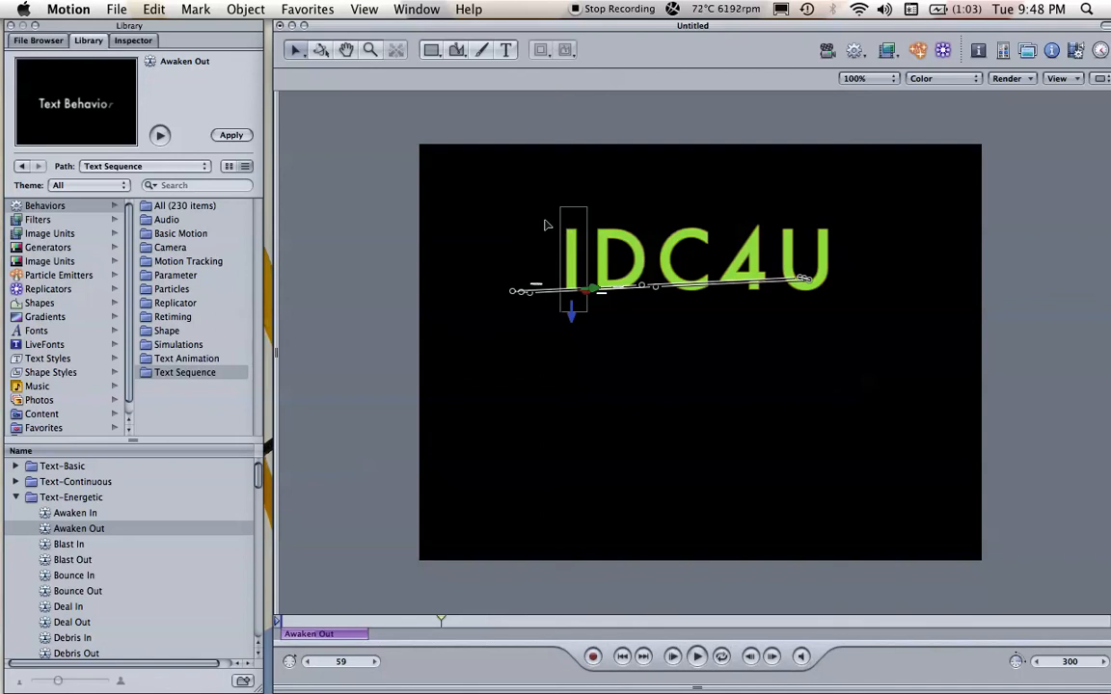
Step: Save the project as IDC in the Documents folder with Collect Media off
{"action": "left_click", "coordinate": [116, 10]}
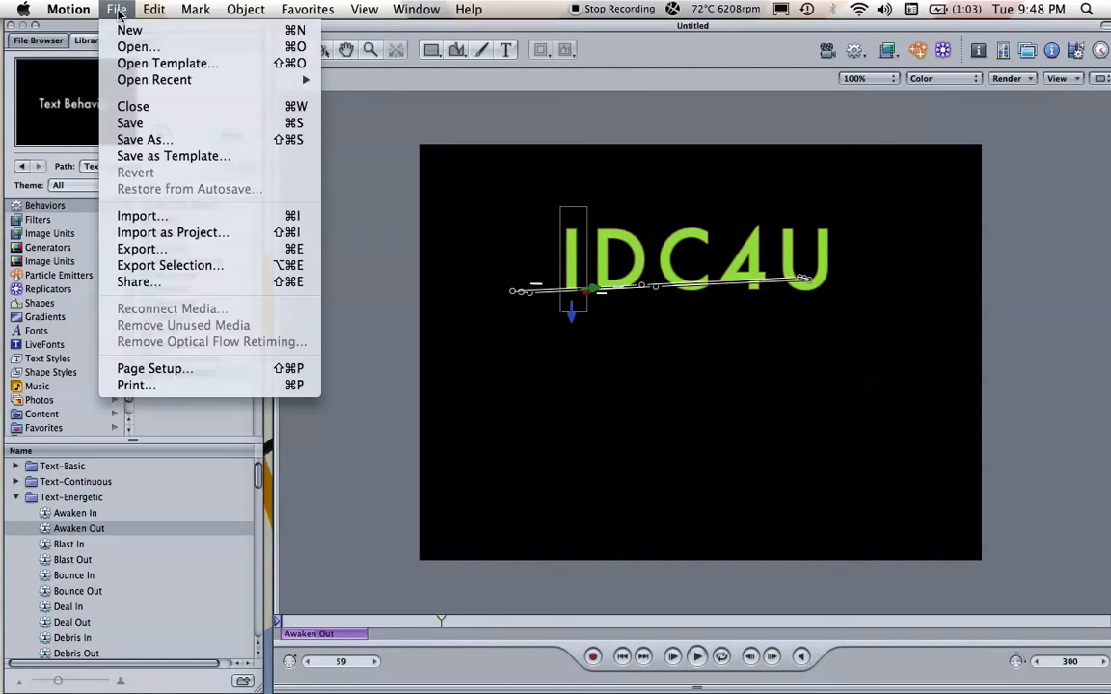
{"action": "left_click", "coordinate": [144, 140]}
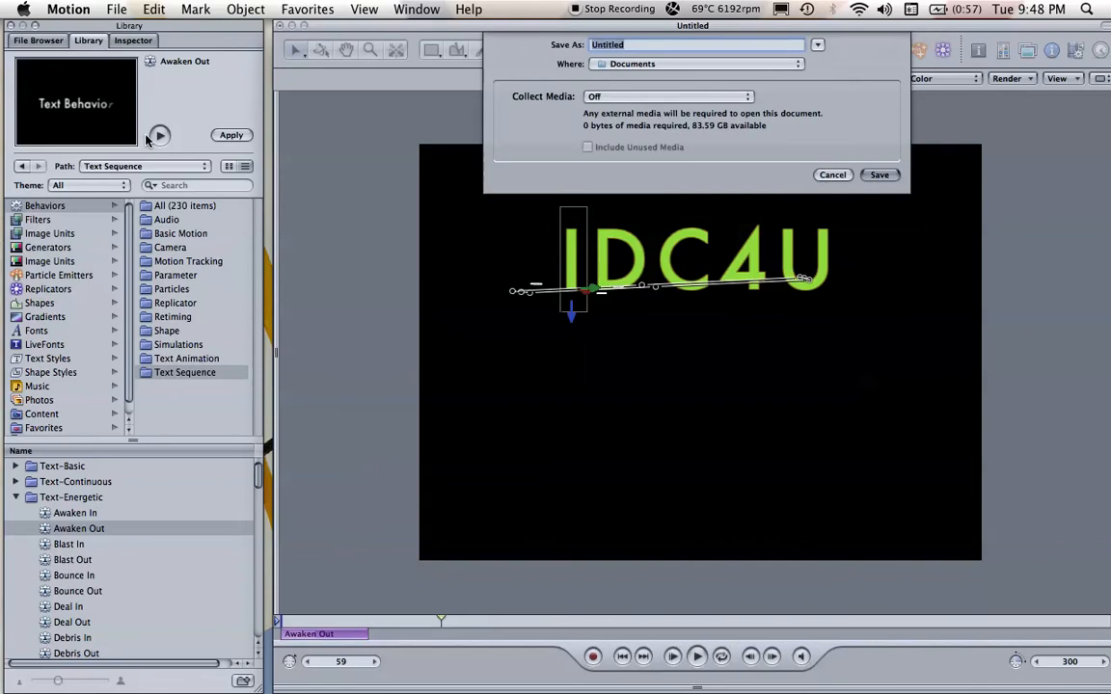
{"action": "type", "text": "IDC"}
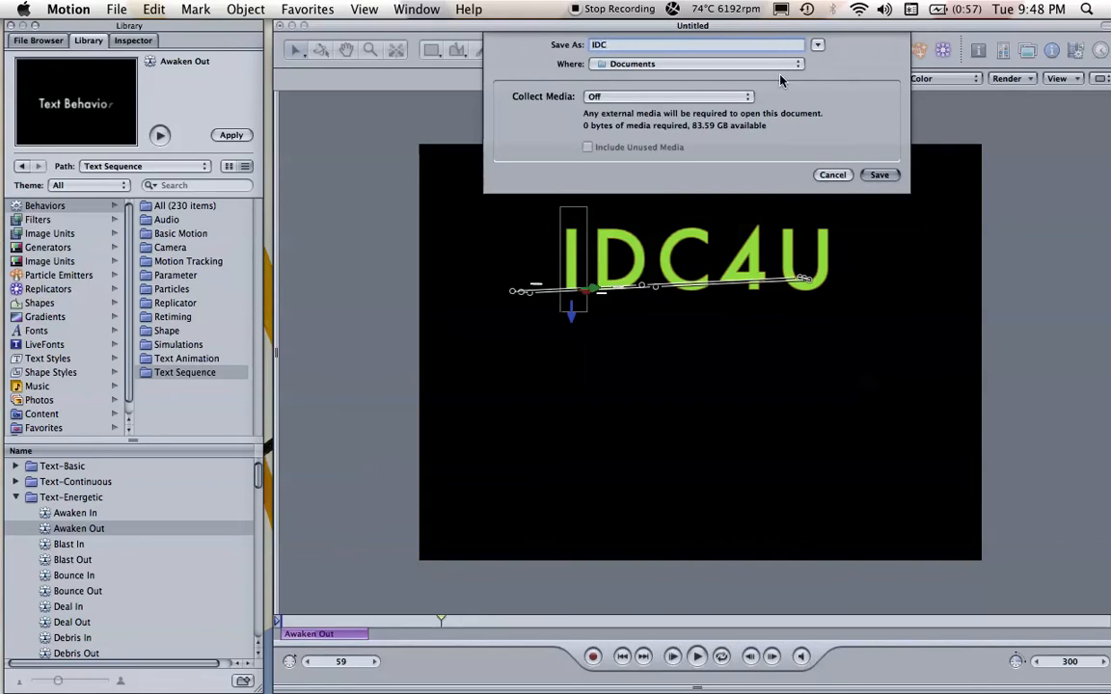
{"action": "left_click", "coordinate": [878, 176]}
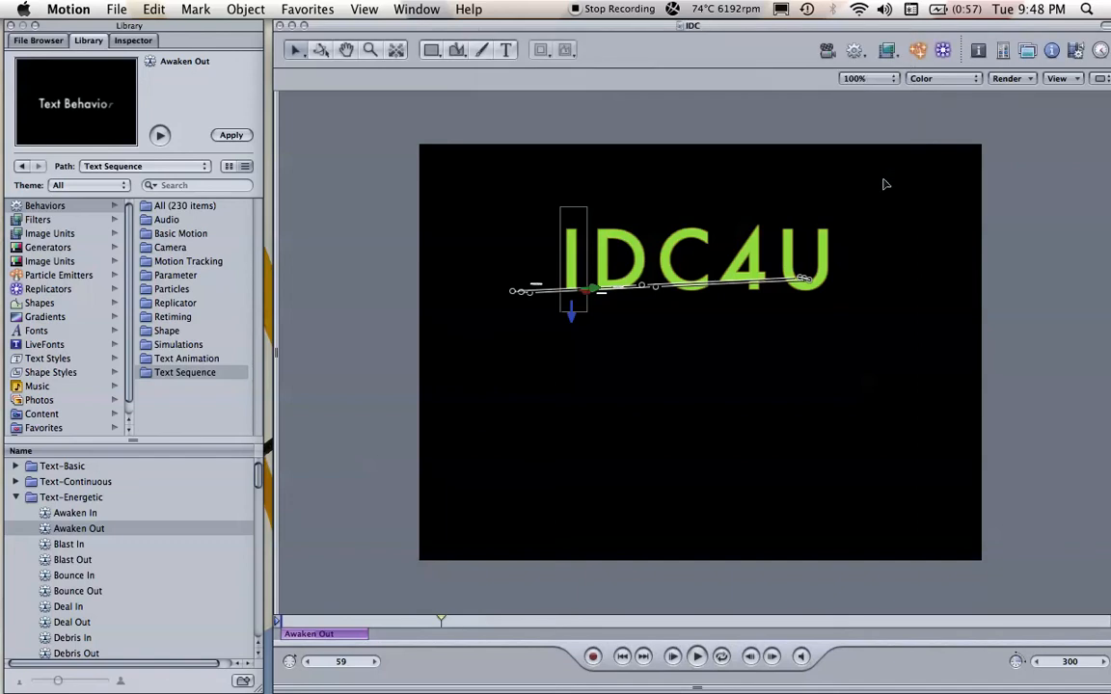